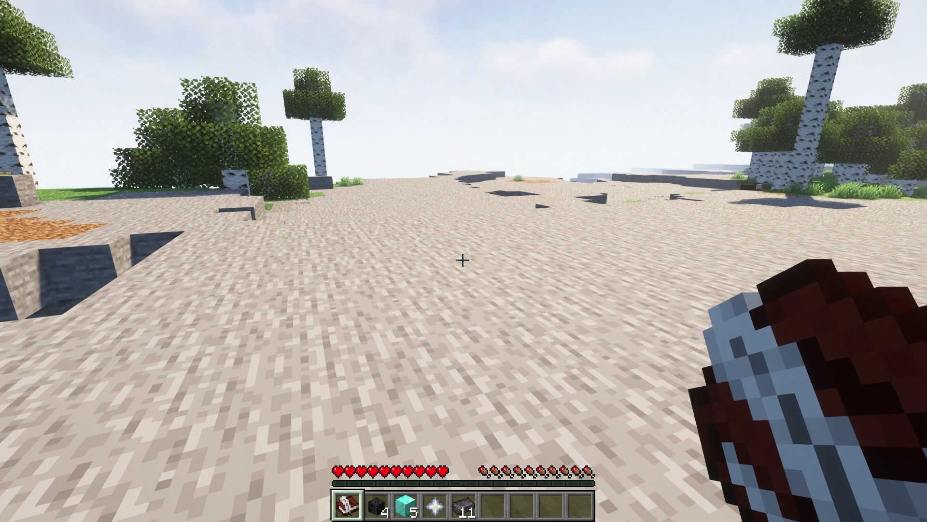
- Throw the wither skeleton skulls, diamond blocks, nether star and 11-item stack onto the gravel
{"action": "key", "text": "q"}
{"action": "key", "text": "2"}
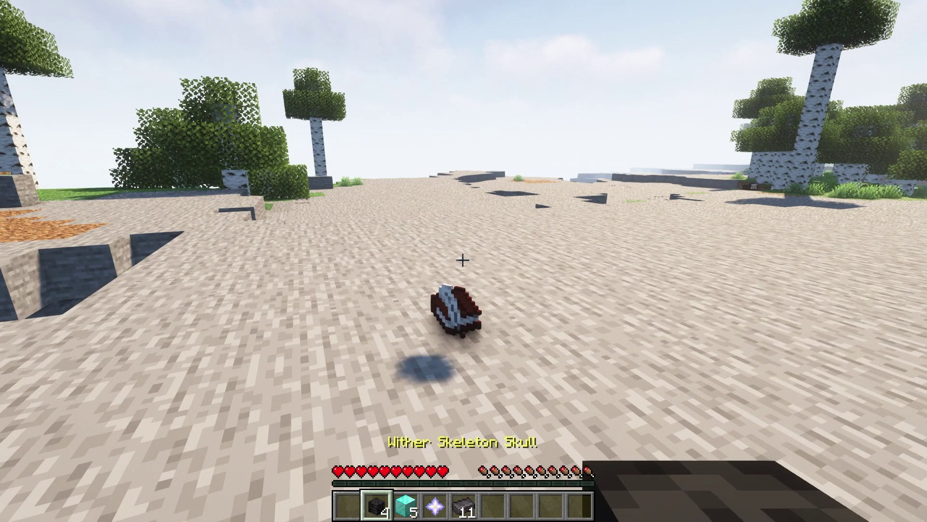
{"action": "key", "text": "ctrl+q"}
{"action": "key", "text": "3"}
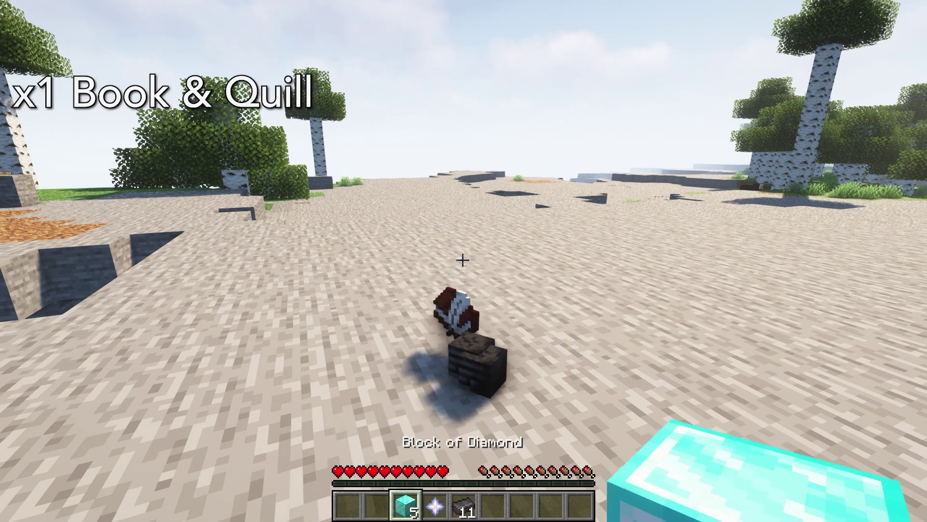
{"action": "key", "text": "ctrl+q"}
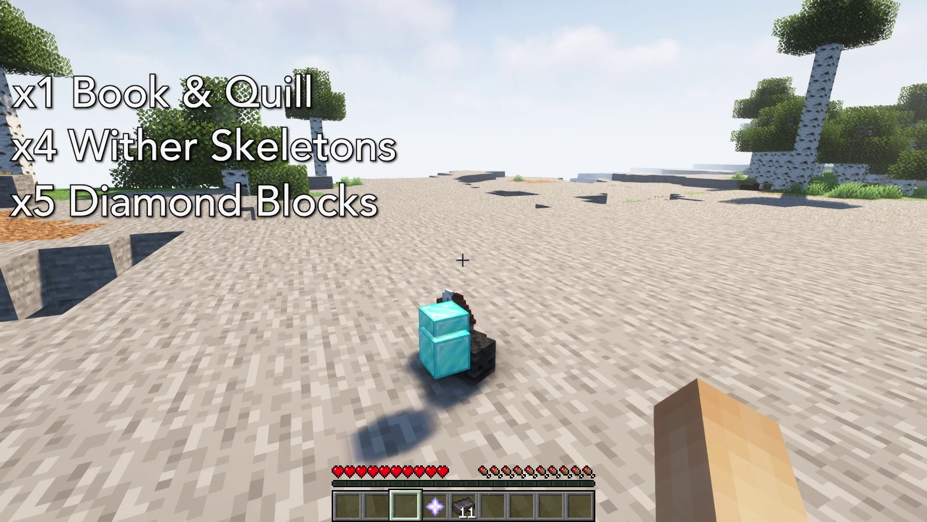
{"action": "key", "text": "4"}
{"action": "key", "text": "q"}
{"action": "key", "text": "5"}
{"action": "key", "text": "ctrl+q"}
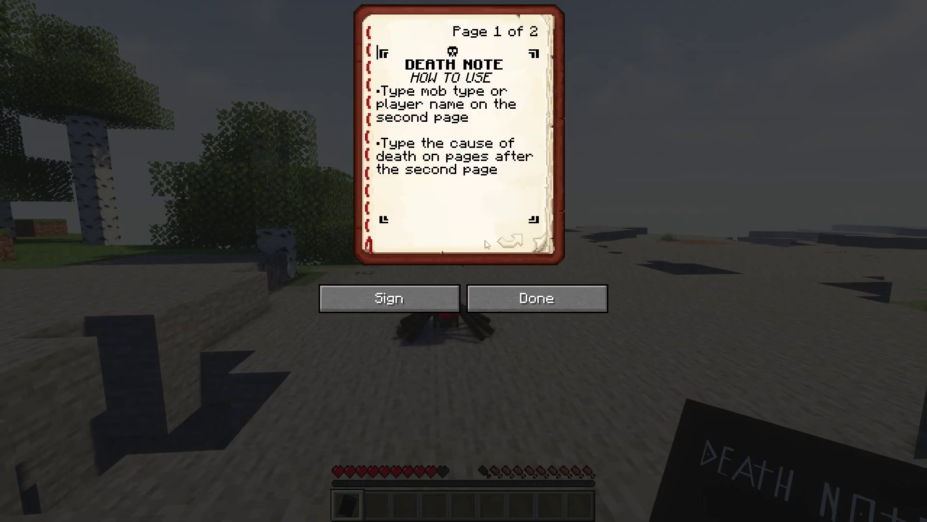
- Write 'spider' on the Death Note's second page and add a third page
{"action": "left_click", "coordinate": [508, 241]}
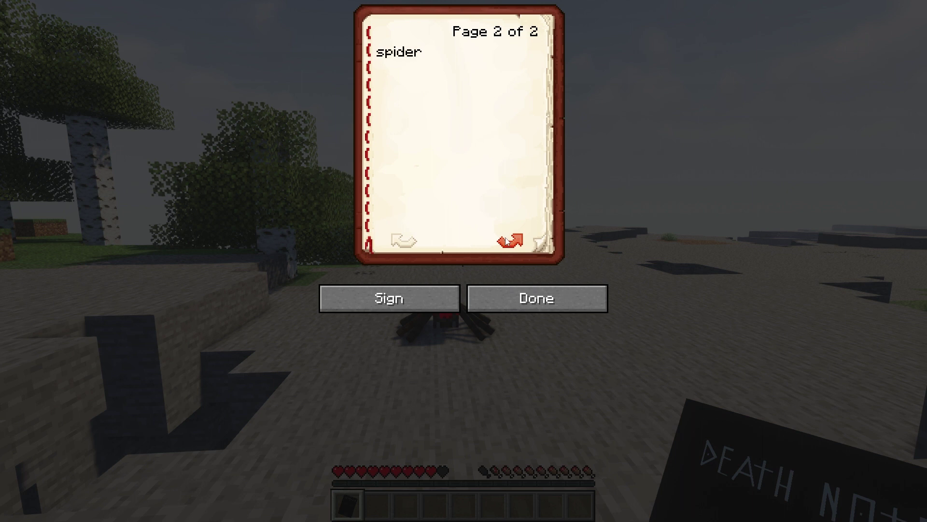
{"action": "left_click", "coordinate": [516, 241]}
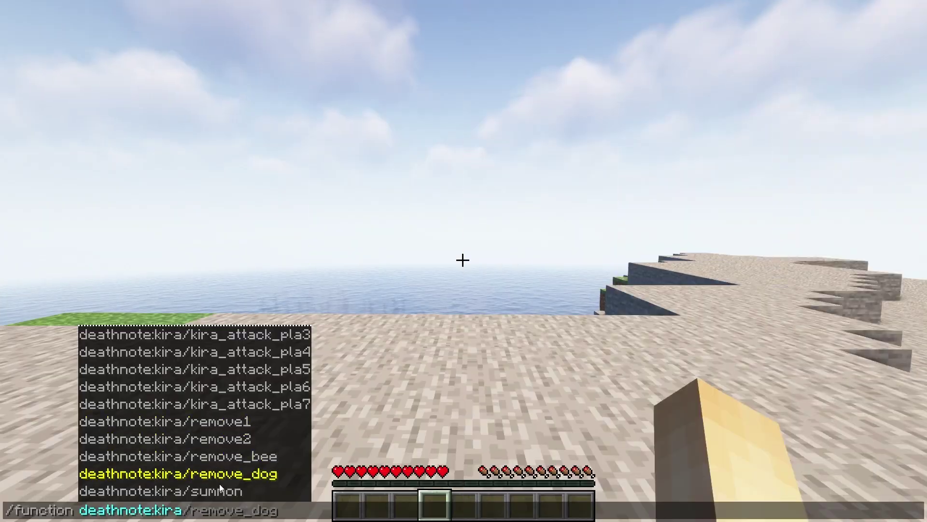
- Run /function deathnote:kira/summon and strike the summoned Kira three times with the diamond sword
{"action": "left_click", "coordinate": [220, 490]}
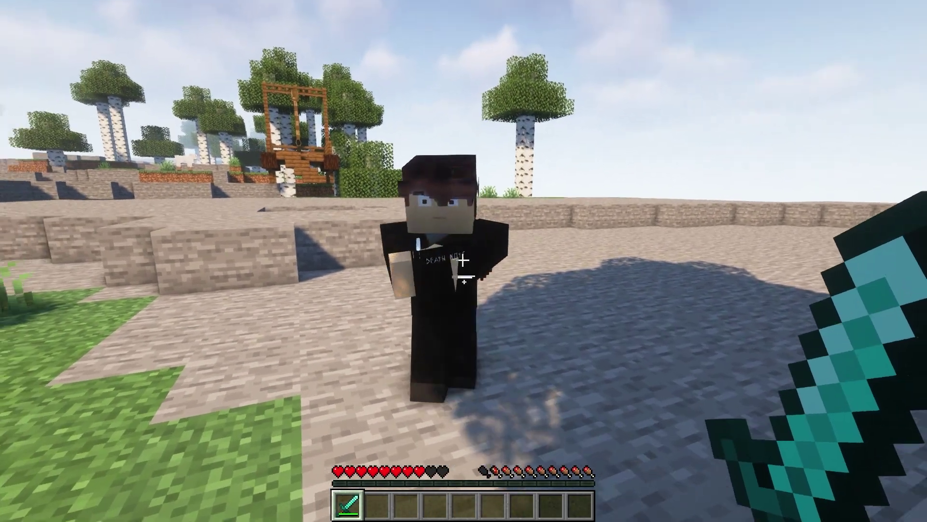
{"action": "left_click", "coordinate": [462, 260]}
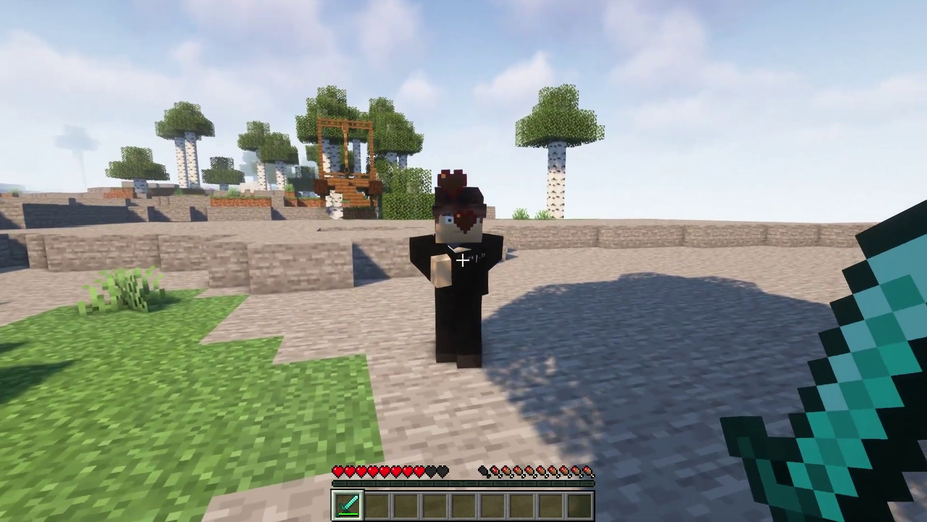
{"action": "left_click", "coordinate": [463, 261]}
{"action": "left_click", "coordinate": [463, 260]}
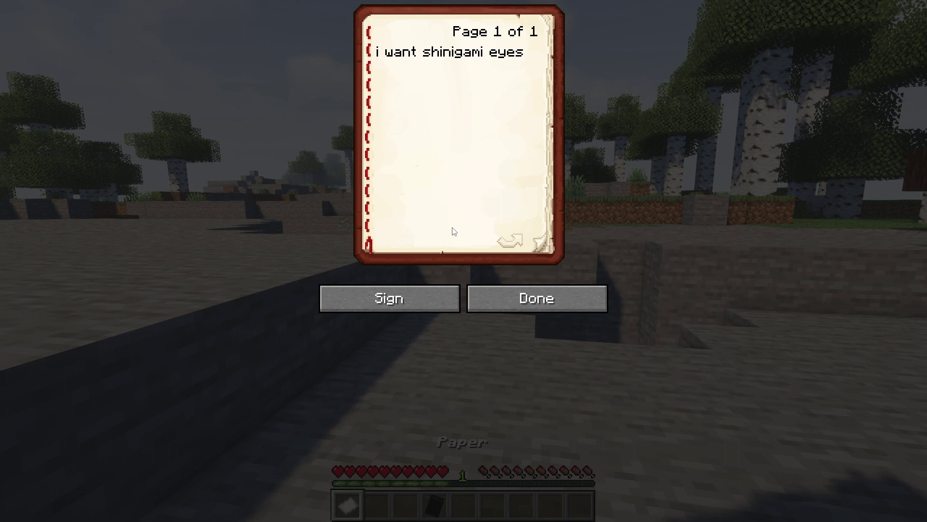
- Submit 'i want shinigami eyes' on Ryuk's paper and accept his offer with [Yes] in chat
{"action": "left_click", "coordinate": [497, 295]}
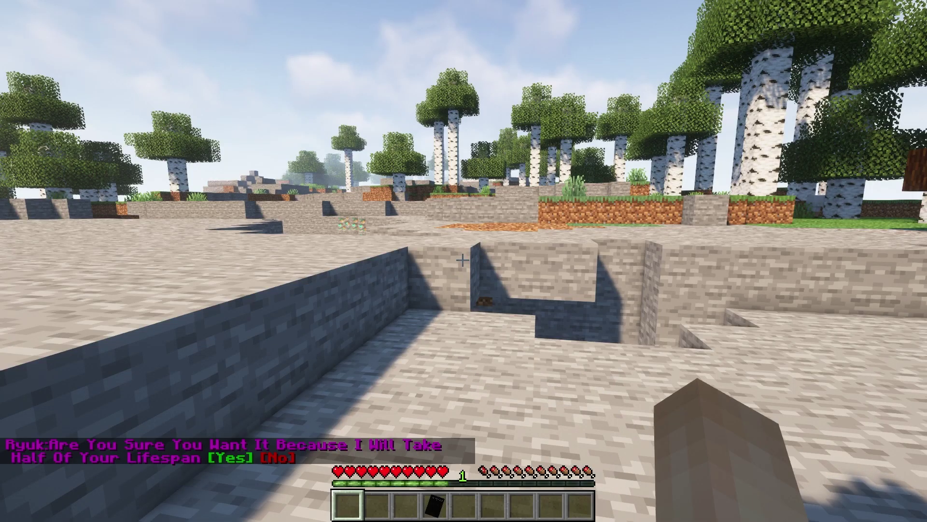
{"action": "key", "text": "t"}
{"action": "left_click", "coordinate": [215, 458]}
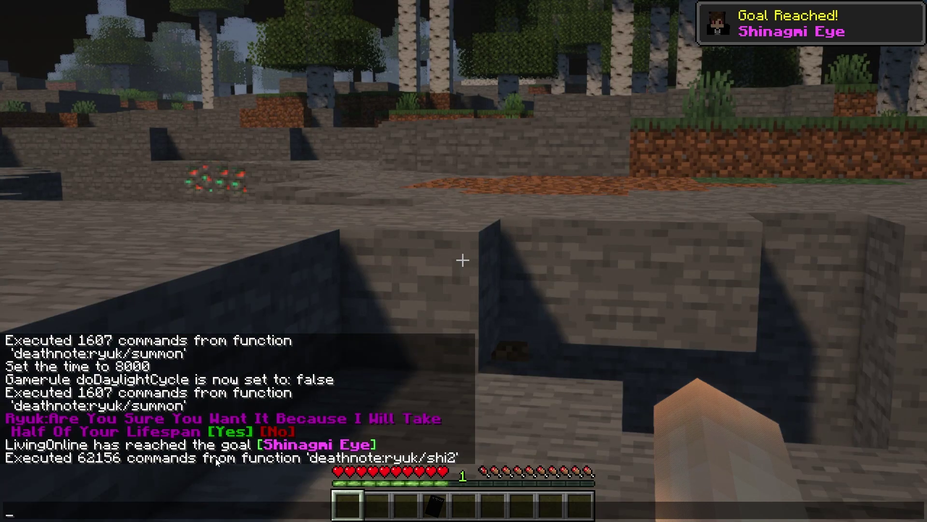
{"action": "key", "text": "Escape"}
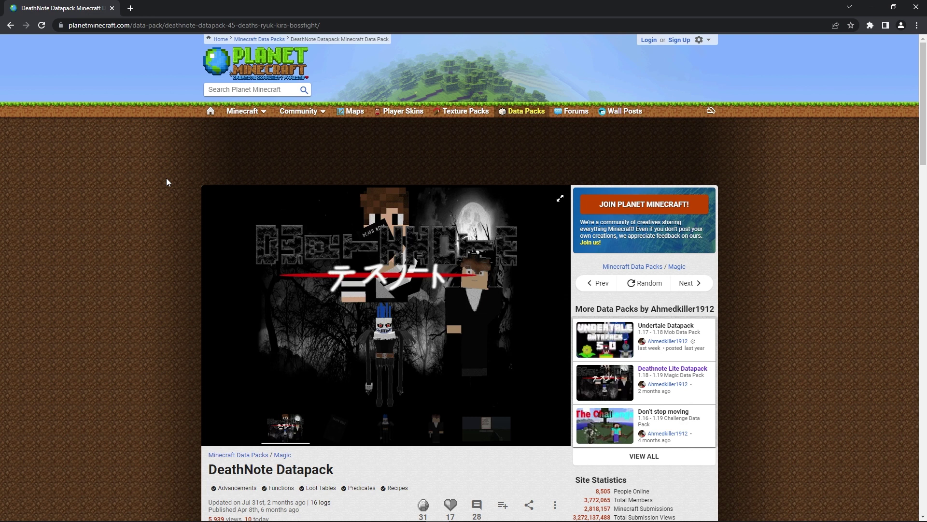
- Scroll the QuackPacks Deathnote page down to the datapack, resource pack and lite downloads
{"action": "scroll", "coordinate": [166, 178], "scroll_direction": "down", "scroll_amount": 4}
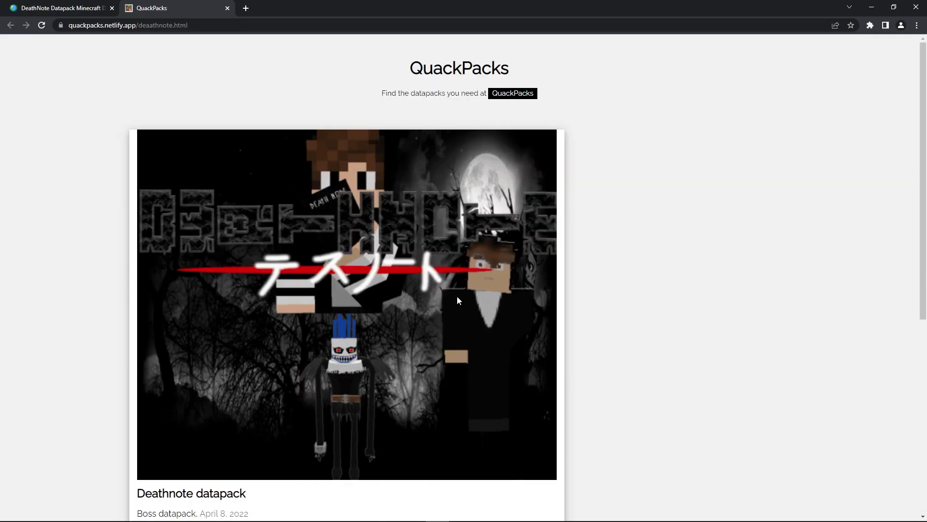
{"action": "scroll", "coordinate": [458, 297], "scroll_direction": "down", "scroll_amount": 6}
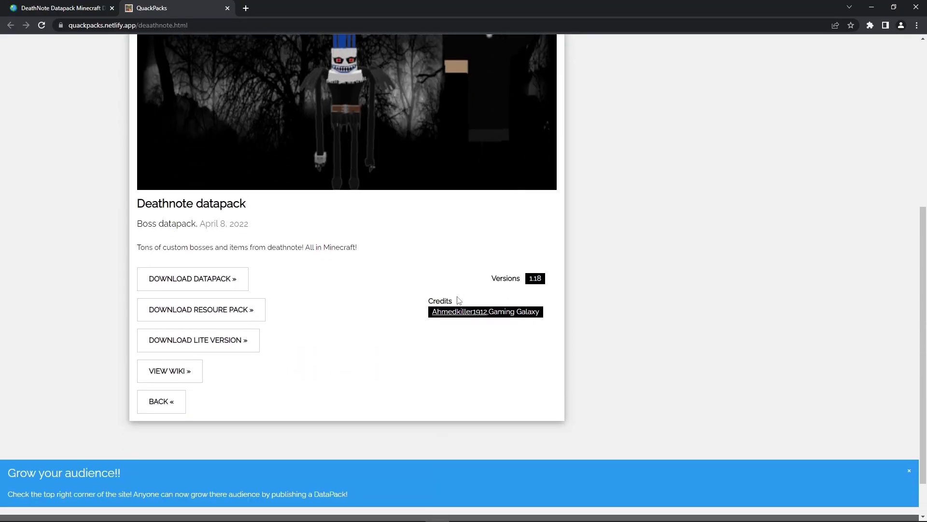
- Download the Death Note Datapack zip and the resource pack zip from MediaFire
{"action": "left_click", "coordinate": [191, 281]}
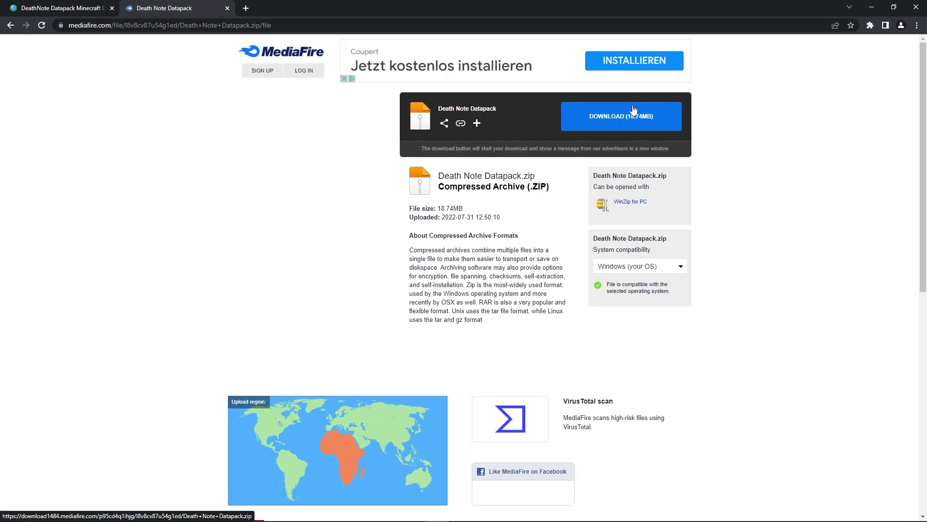
{"action": "left_click", "coordinate": [624, 118]}
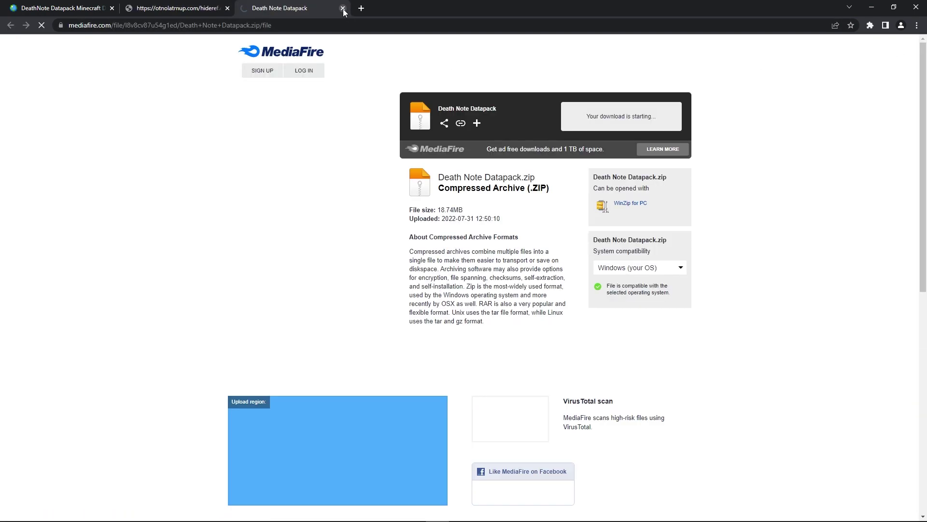
{"action": "left_click", "coordinate": [343, 8]}
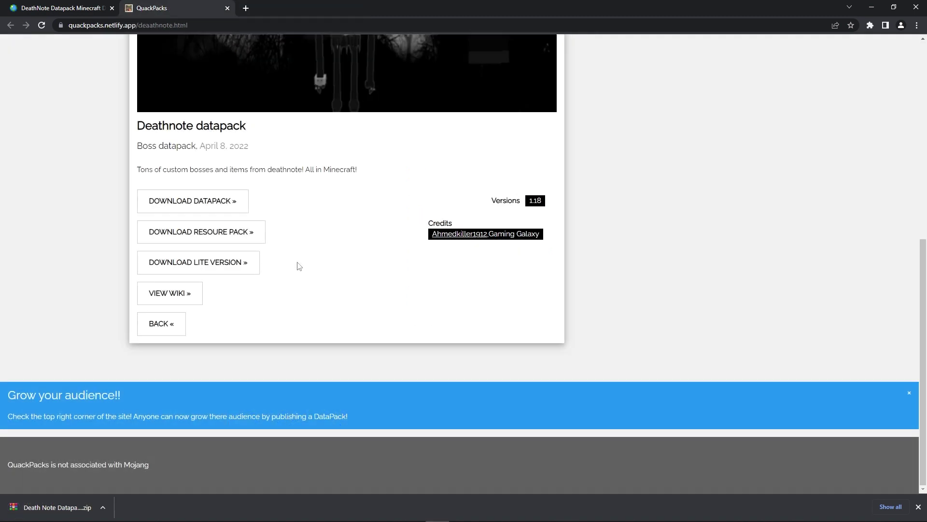
{"action": "left_click", "coordinate": [227, 235]}
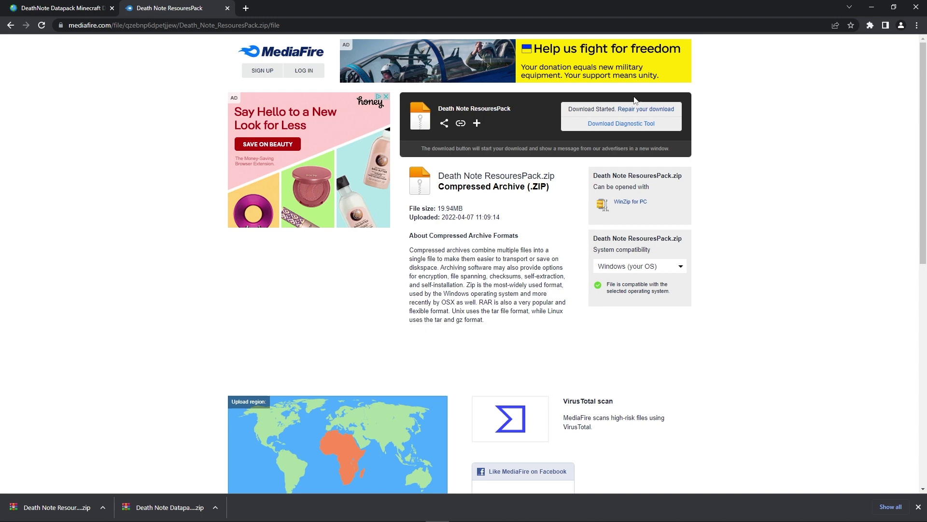
- Drag the datapack and resource pack zips from the download bar onto the desktop
{"action": "left_click_drag", "start_coordinate": [169, 507], "coordinate": [422, 167]}
{"action": "key", "text": "super+d"}
{"action": "left_click_drag", "start_coordinate": [743, 348], "coordinate": [475, 203]}
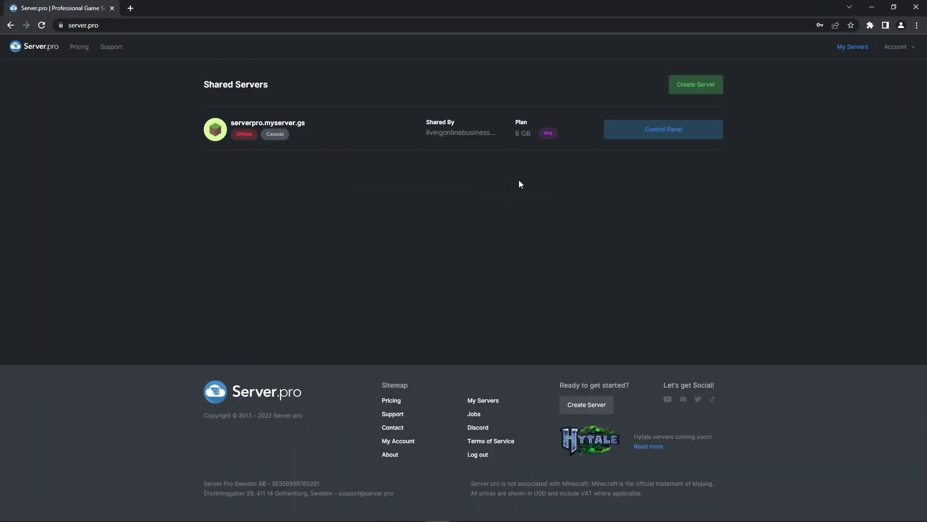
- Open the Control Panel of the shared Minecraft Vanilla 1.18.2 server
{"action": "left_click", "coordinate": [665, 134]}
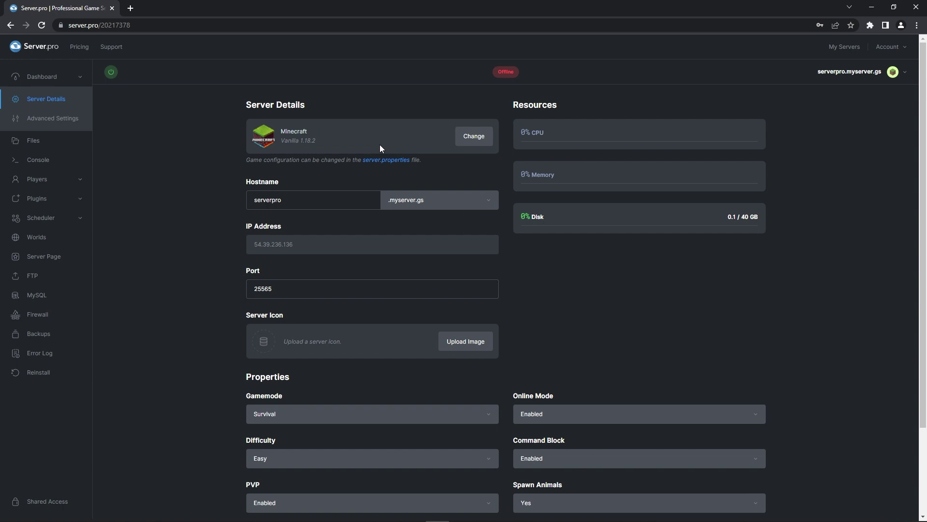
- Go to world/datapacks in the file manager and upload Death Note Datapack.zip there
{"action": "left_click", "coordinate": [40, 141]}
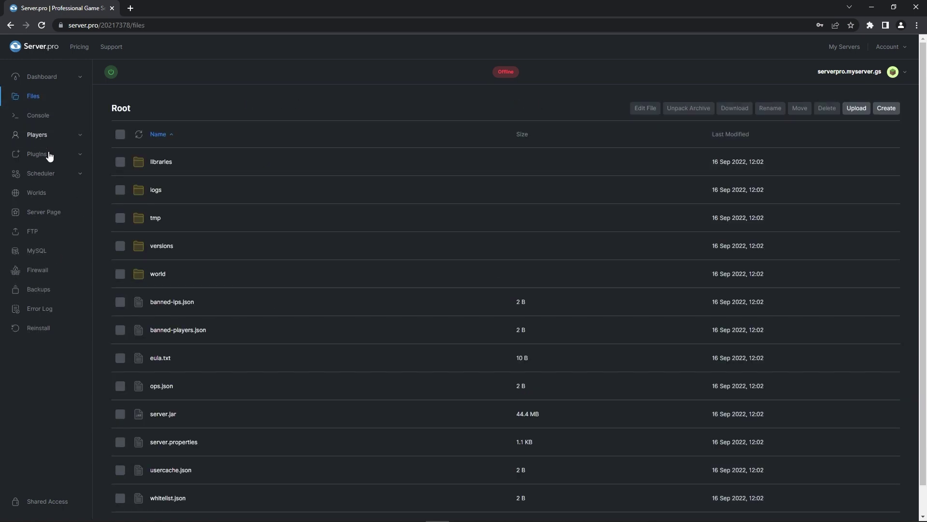
{"action": "left_click", "coordinate": [159, 274]}
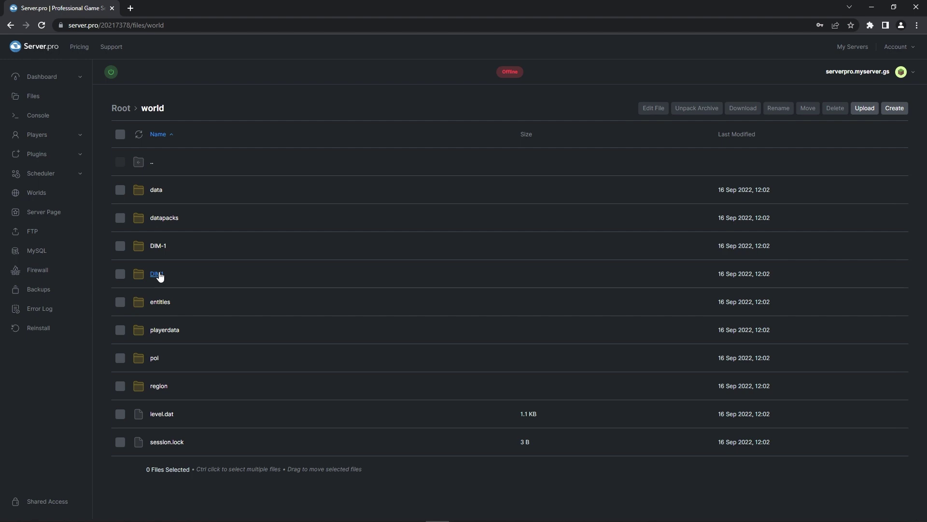
{"action": "left_click", "coordinate": [171, 220]}
{"action": "left_click_drag", "start_coordinate": [0, 160], "coordinate": [211, 175]}
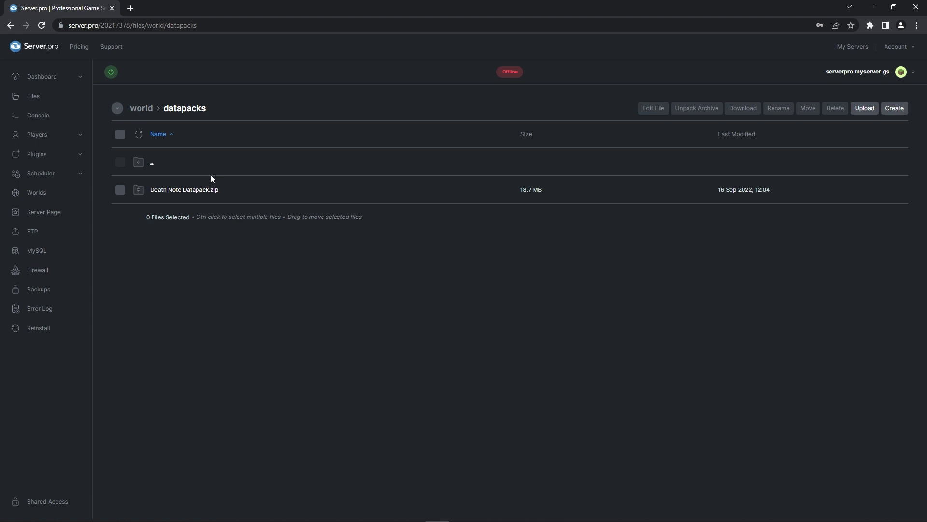
- Create the world 'deathnoteworld' with Death Note Datapack.zip chosen as its datapack
{"action": "left_click", "coordinate": [35, 200]}
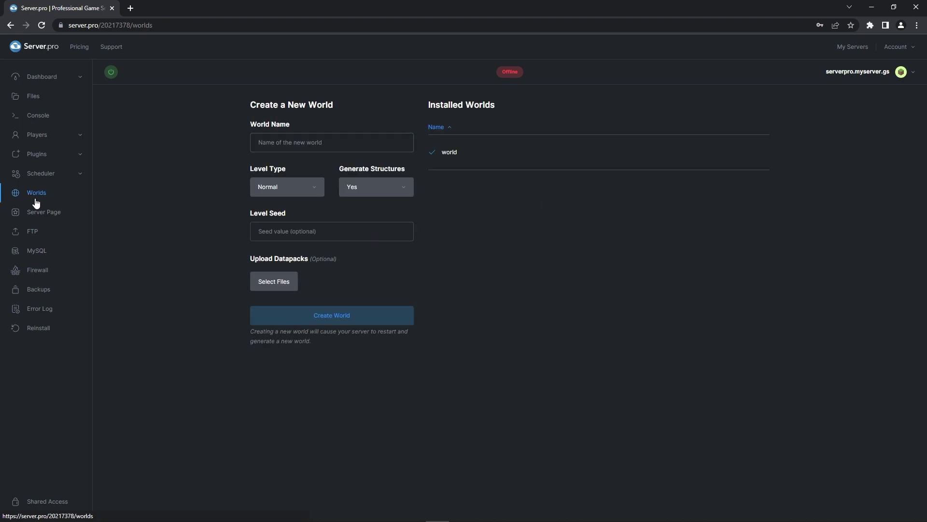
{"action": "left_click", "coordinate": [286, 147]}
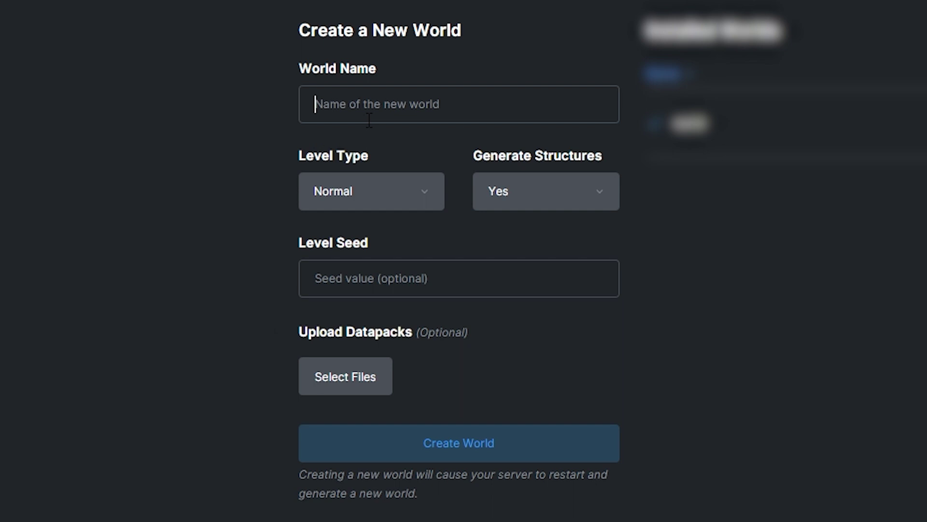
{"action": "type", "text": "d"}
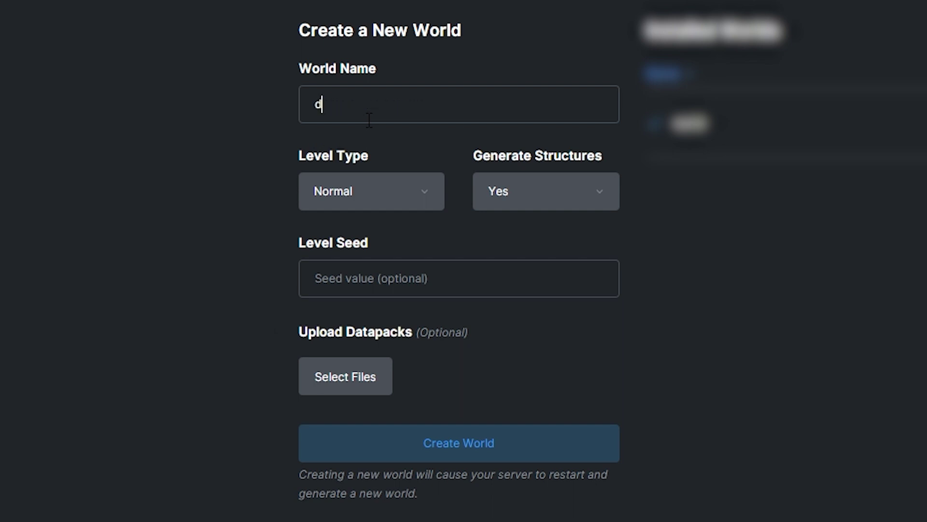
{"action": "type", "text": "eathnoteworld"}
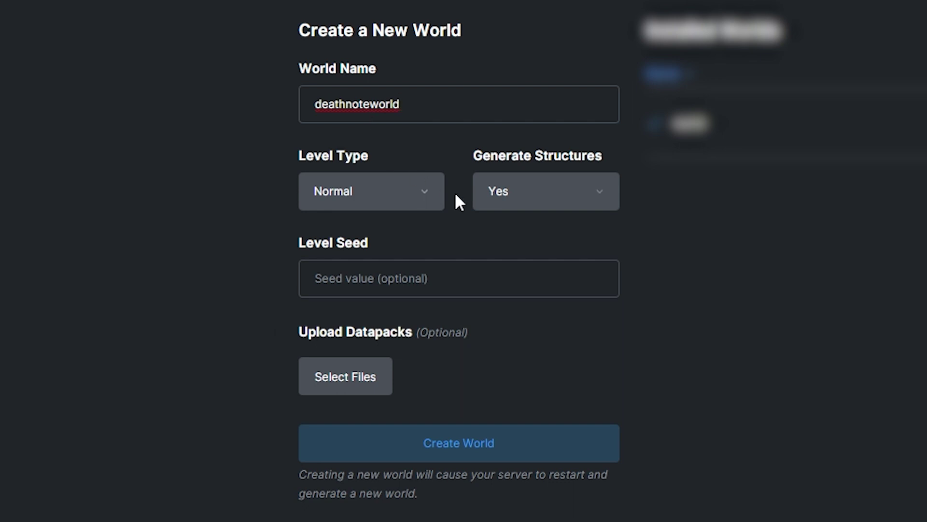
{"action": "left_click", "coordinate": [567, 300]}
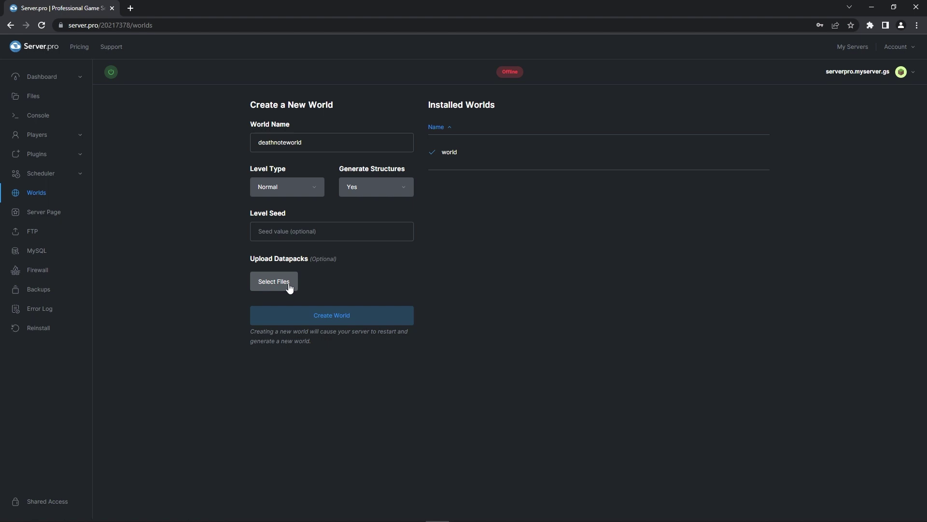
{"action": "left_click", "coordinate": [289, 284]}
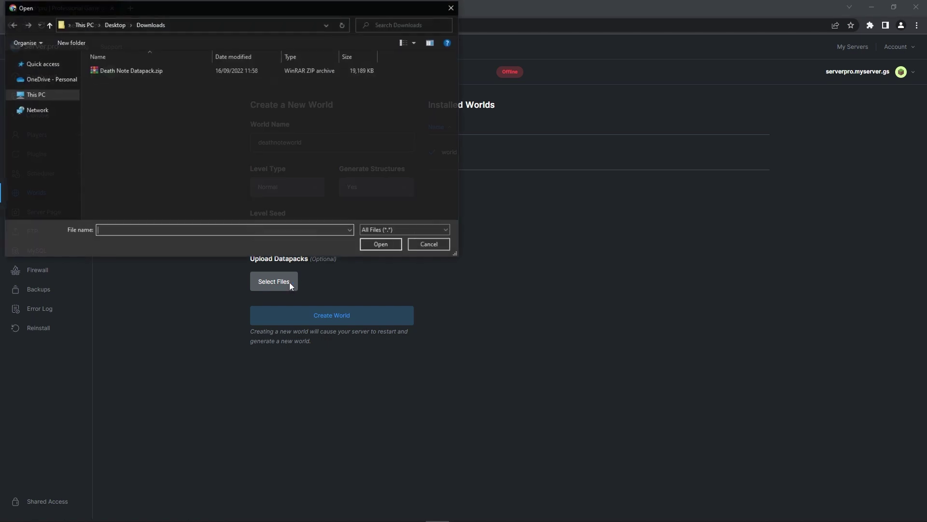
{"action": "left_click", "coordinate": [181, 71]}
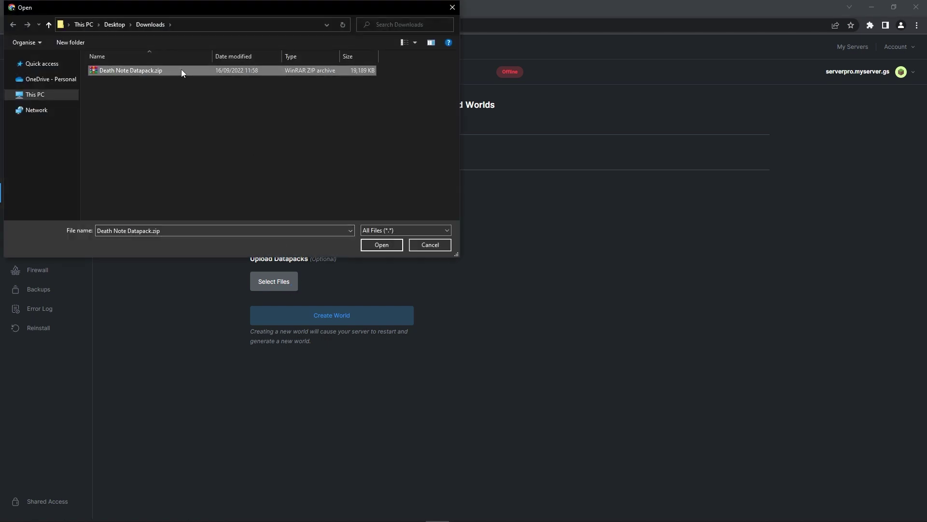
{"action": "left_click", "coordinate": [390, 245]}
{"action": "left_click", "coordinate": [361, 316]}
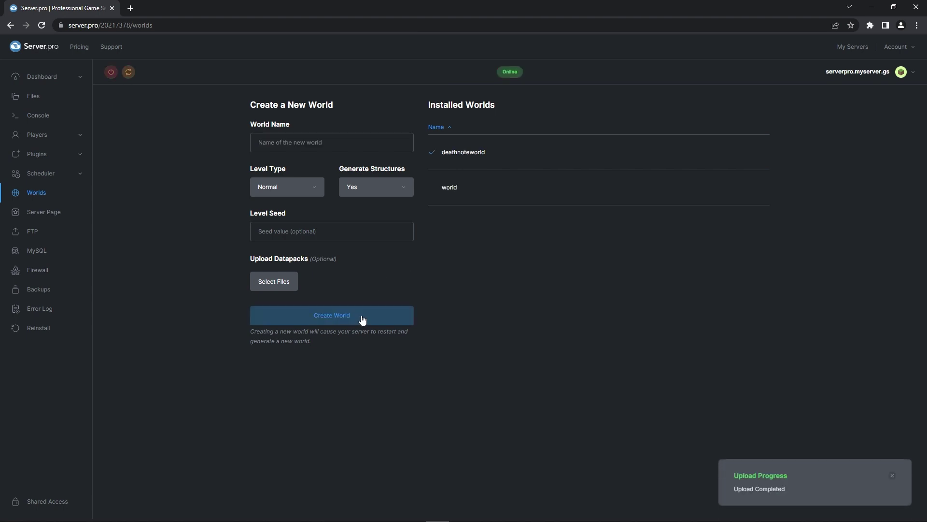
- Browse to deathnoteworld/datapacks to confirm Death Note Datapack.zip (18.7 MB) is there
{"action": "left_click", "coordinate": [34, 96]}
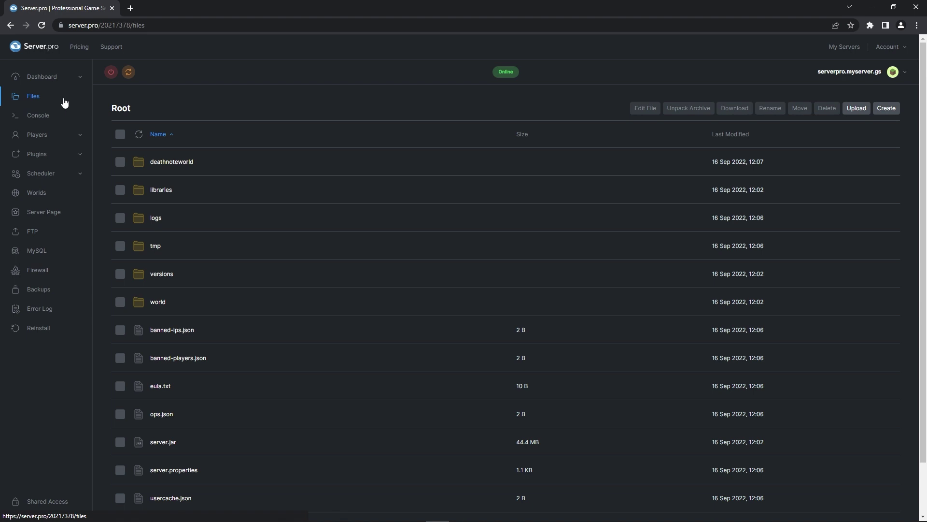
{"action": "left_click", "coordinate": [178, 162]}
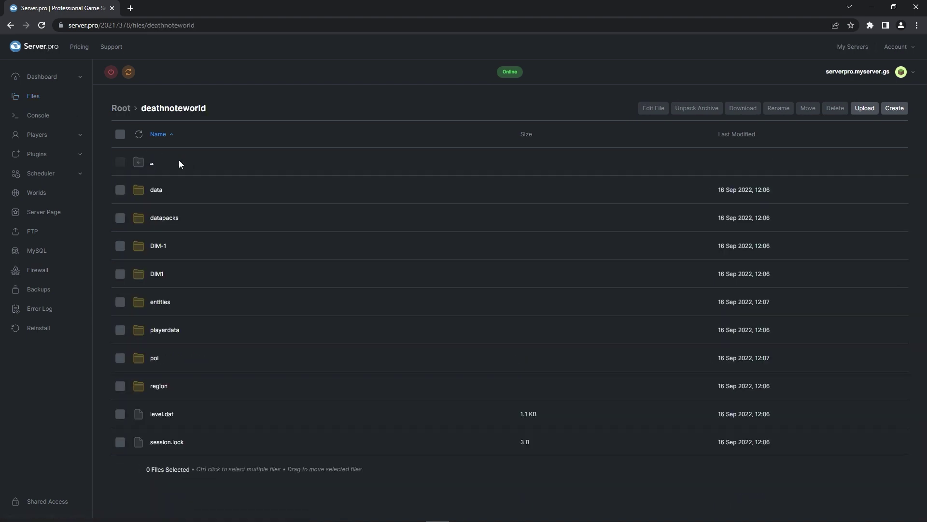
{"action": "left_click", "coordinate": [169, 218]}
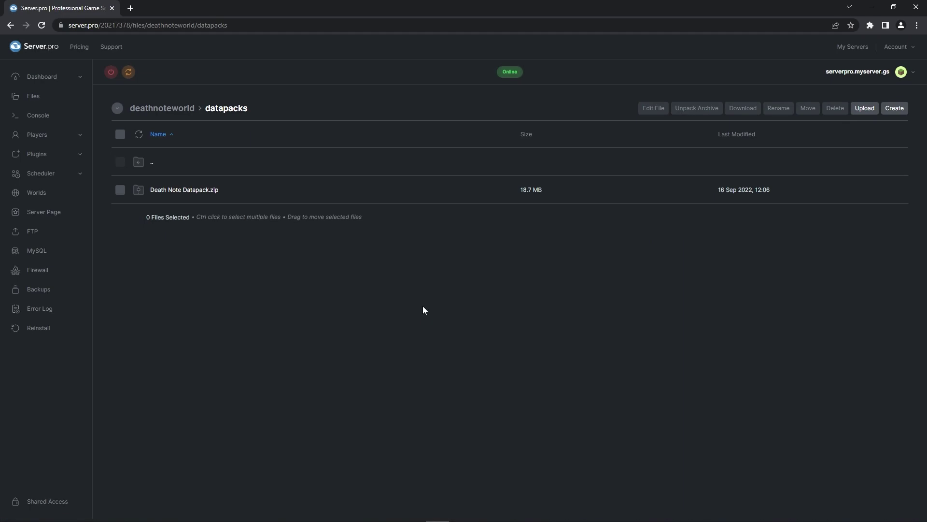
- Paste the Death Note resource pack Dropbox link after resource-pack= in server.properties
{"action": "left_click", "coordinate": [54, 96]}
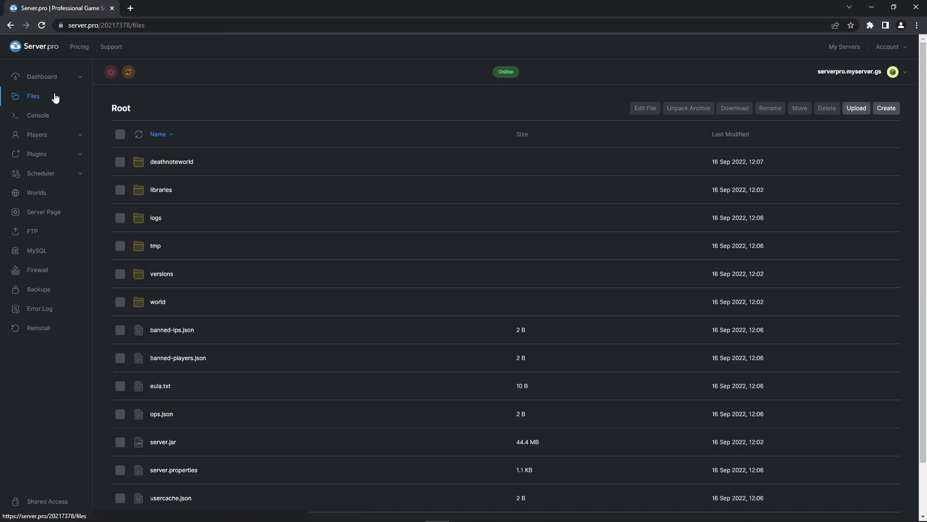
{"action": "left_click", "coordinate": [184, 470]}
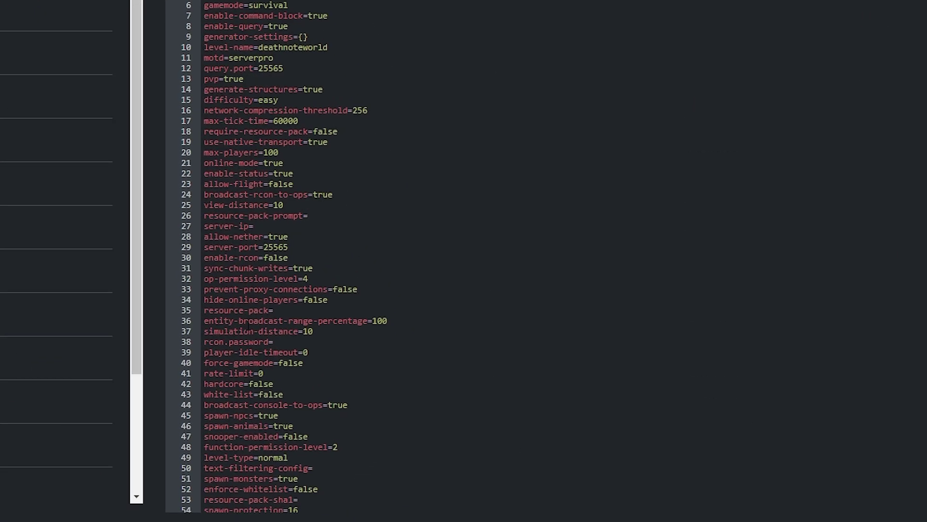
{"action": "left_click", "coordinate": [407, 364]}
{"action": "left_click", "coordinate": [211, 263]}
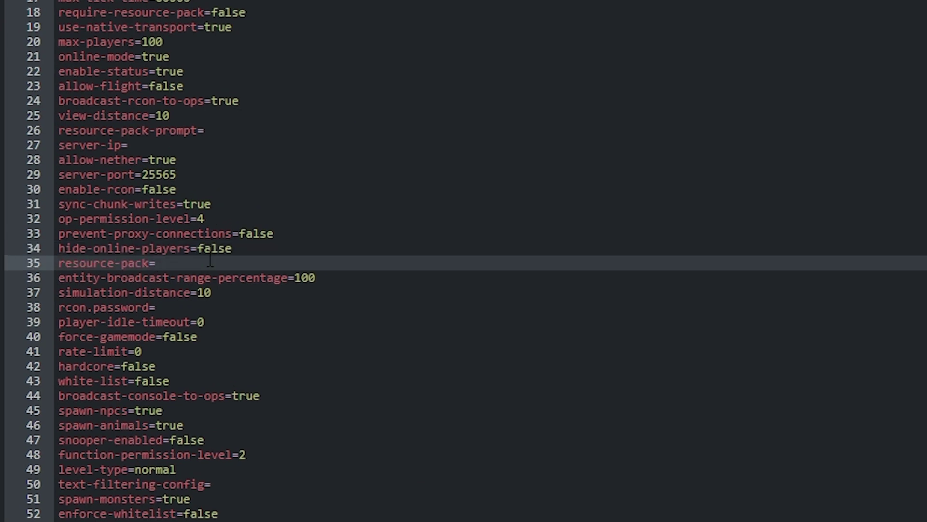
{"action": "right_click", "coordinate": [209, 261]}
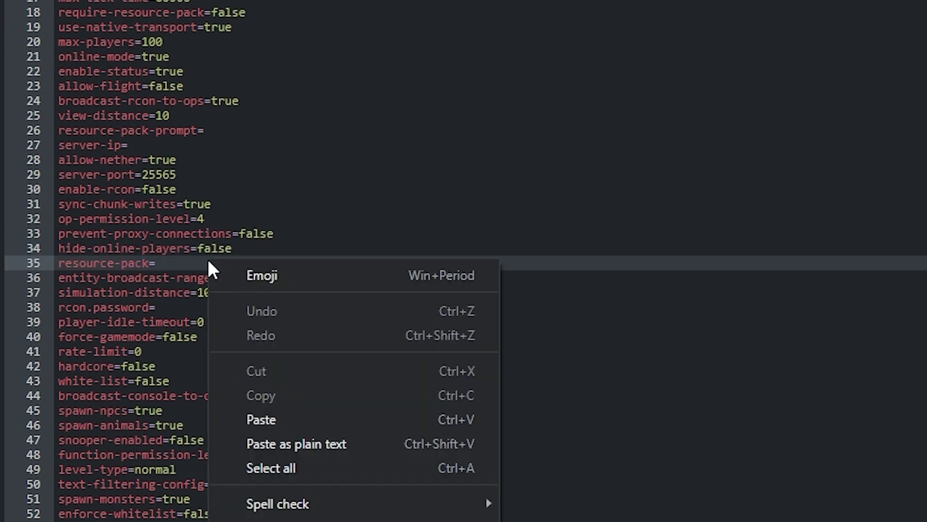
{"action": "left_click", "coordinate": [305, 419]}
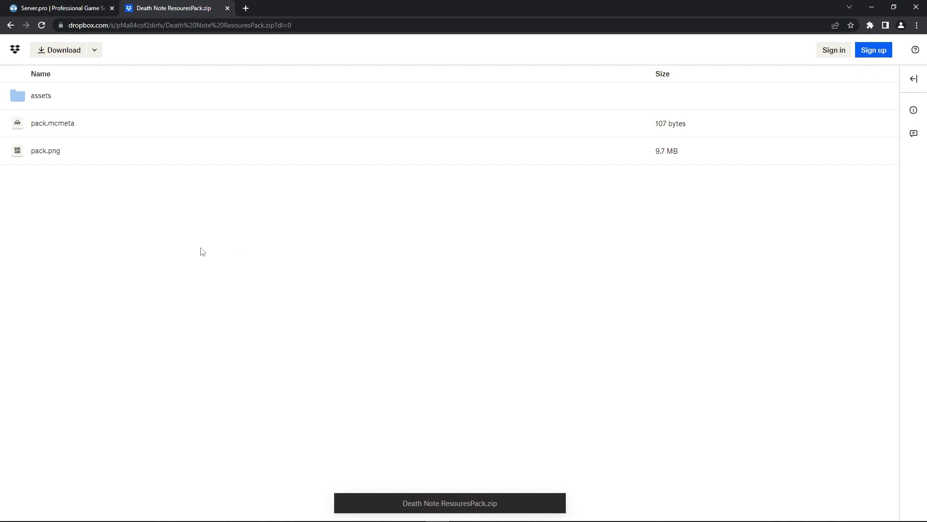
{"action": "key", "text": "ctrl+w"}
- Save server.properties, restart the server, and copy its hostname from Server Details
{"action": "left_click", "coordinate": [264, 506]}
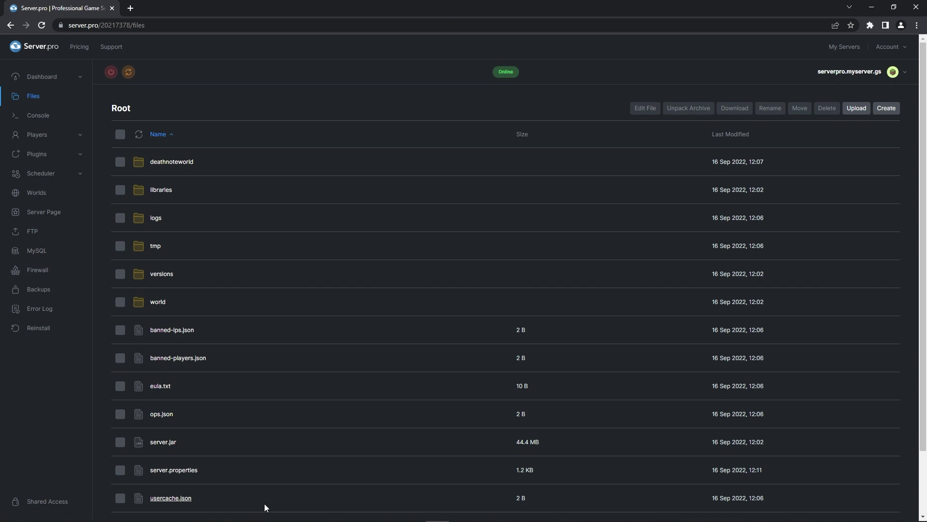
{"action": "left_click", "coordinate": [129, 71]}
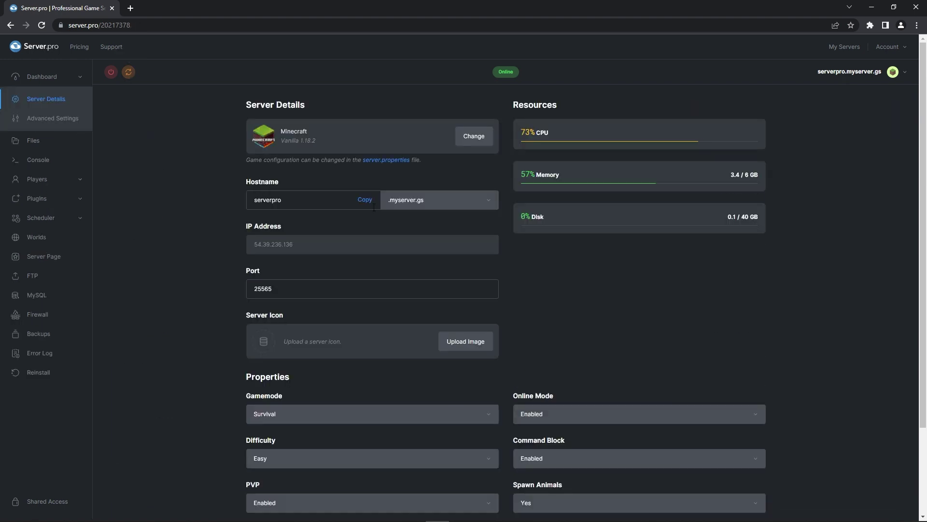
{"action": "left_click", "coordinate": [374, 202]}
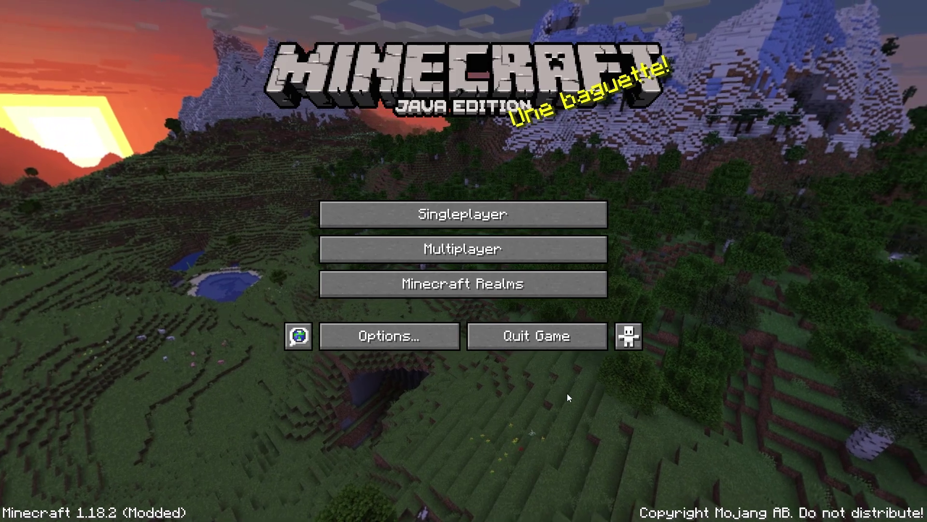
- Add serverpro.myserver.gs to the multiplayer server list, join it, and accept the resource pack
{"action": "left_click", "coordinate": [535, 246]}
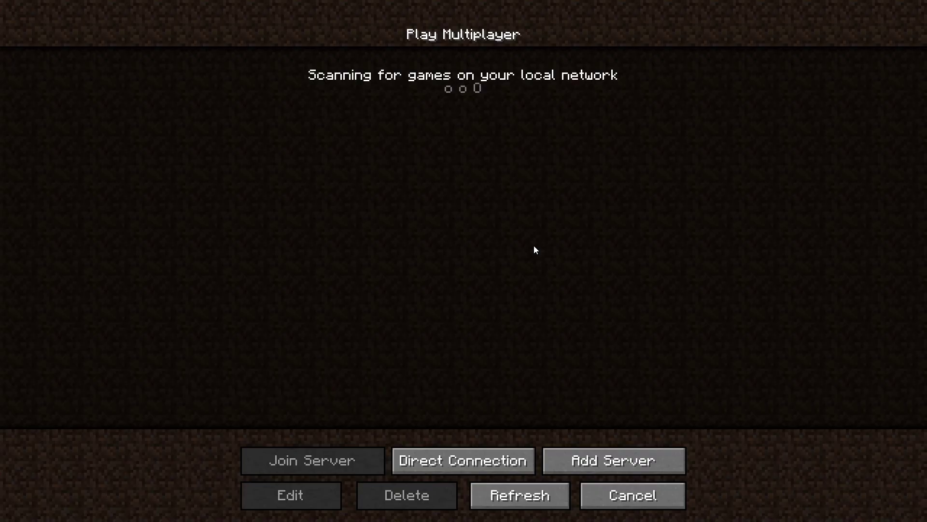
{"action": "left_click", "coordinate": [592, 458]}
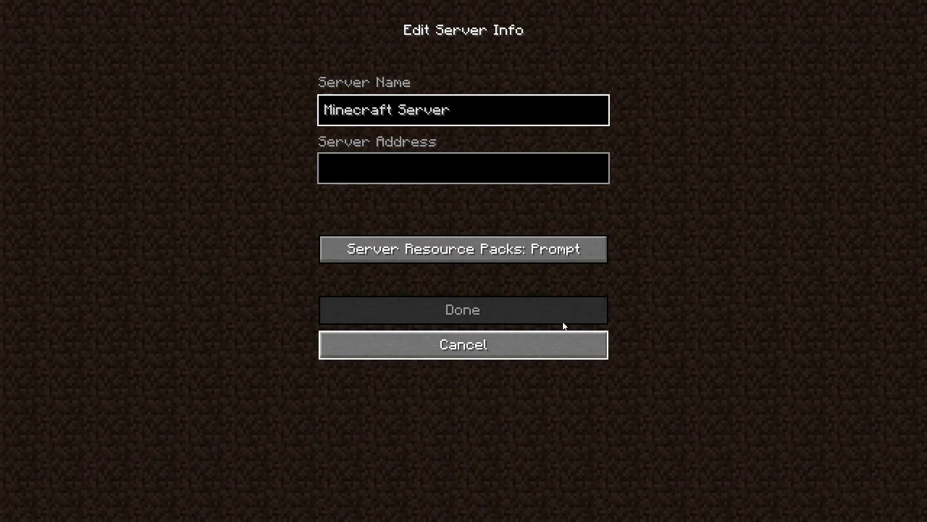
{"action": "left_click", "coordinate": [441, 175]}
{"action": "key", "text": "ctrl+v"}
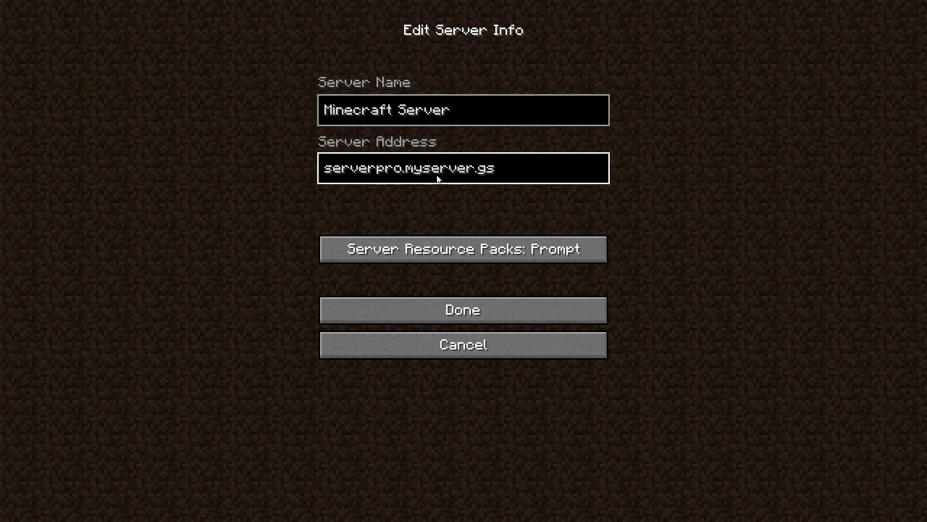
{"action": "key", "text": "Return"}
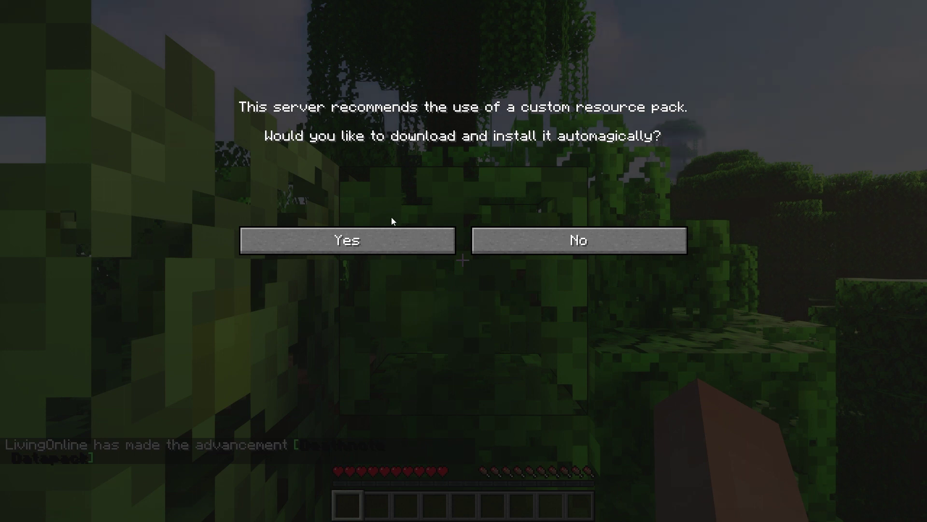
{"action": "left_click", "coordinate": [396, 241]}
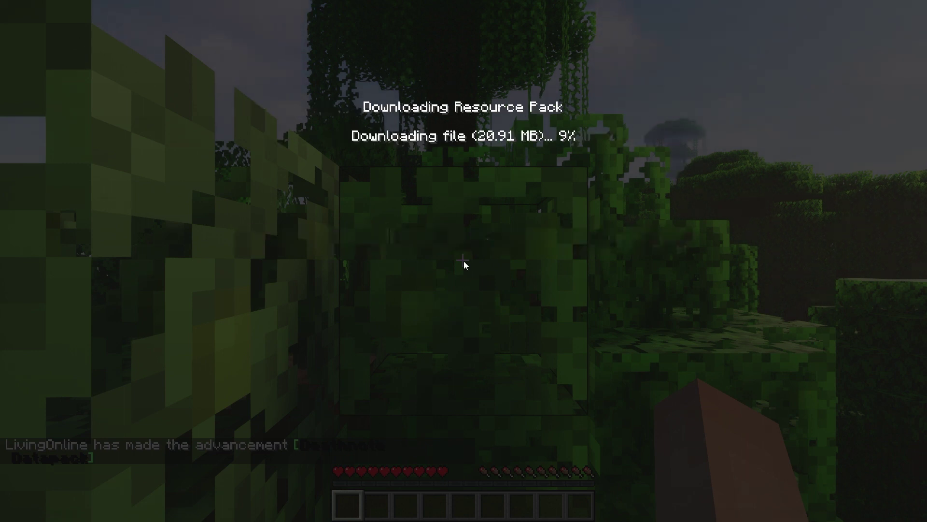